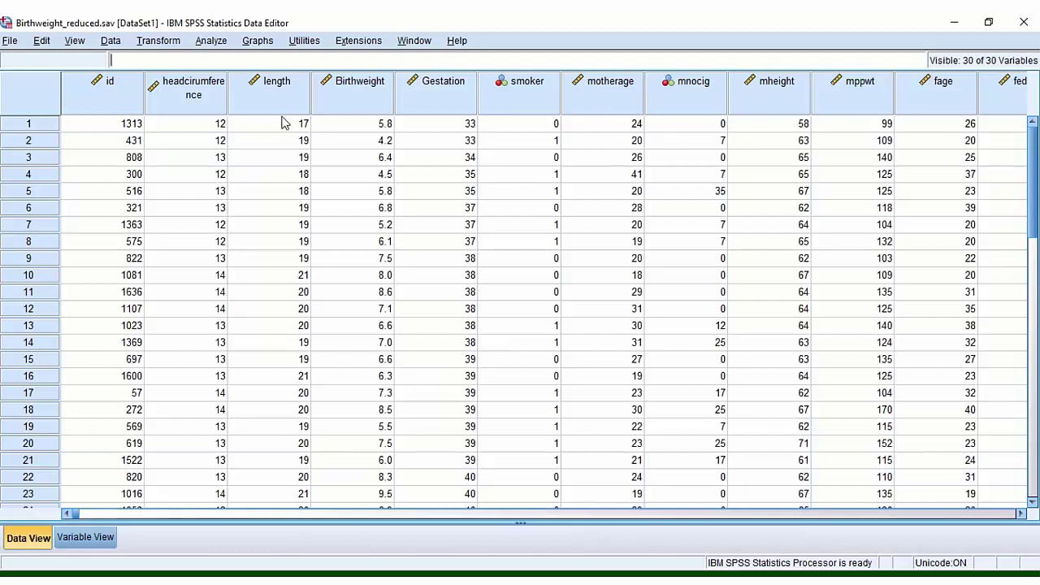
Open the Analyze menu in the Birthweight_reduced.sav Data Editor
click(211, 45)
click(209, 41)
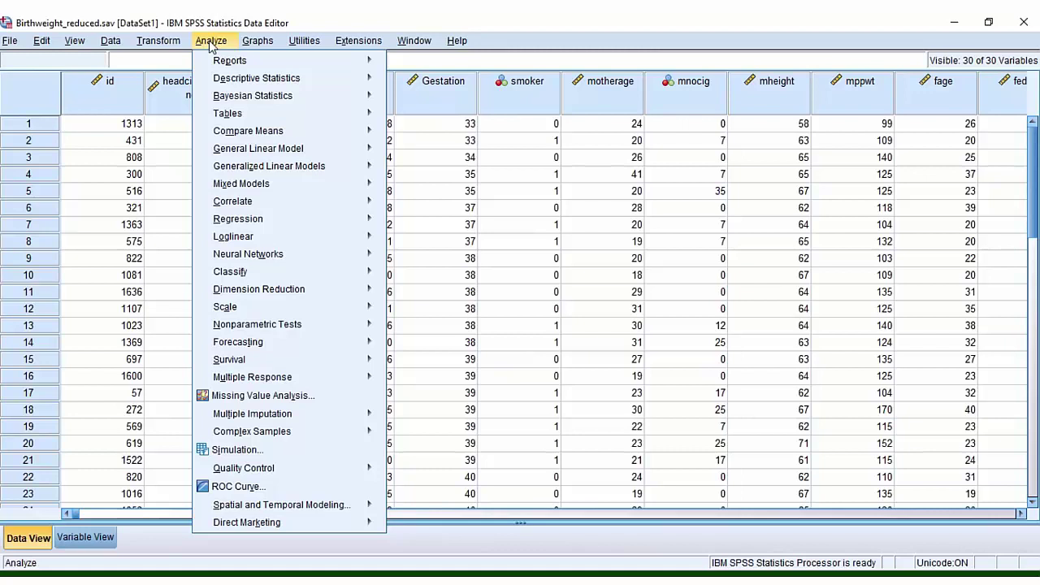
Start a Frequencies analysis and add Age of mother to the variables list
mouse_move(250, 85)
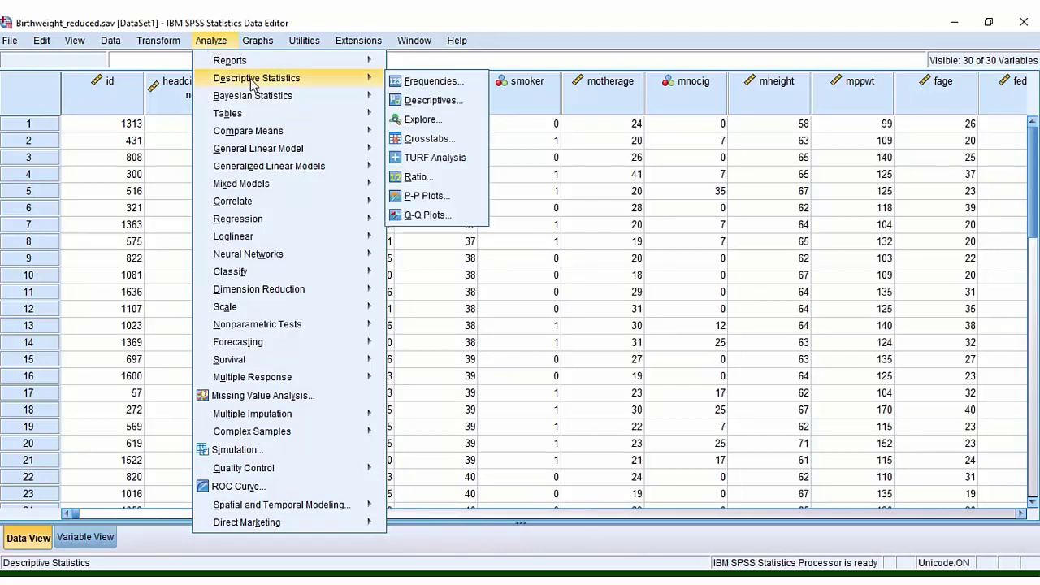
click(416, 84)
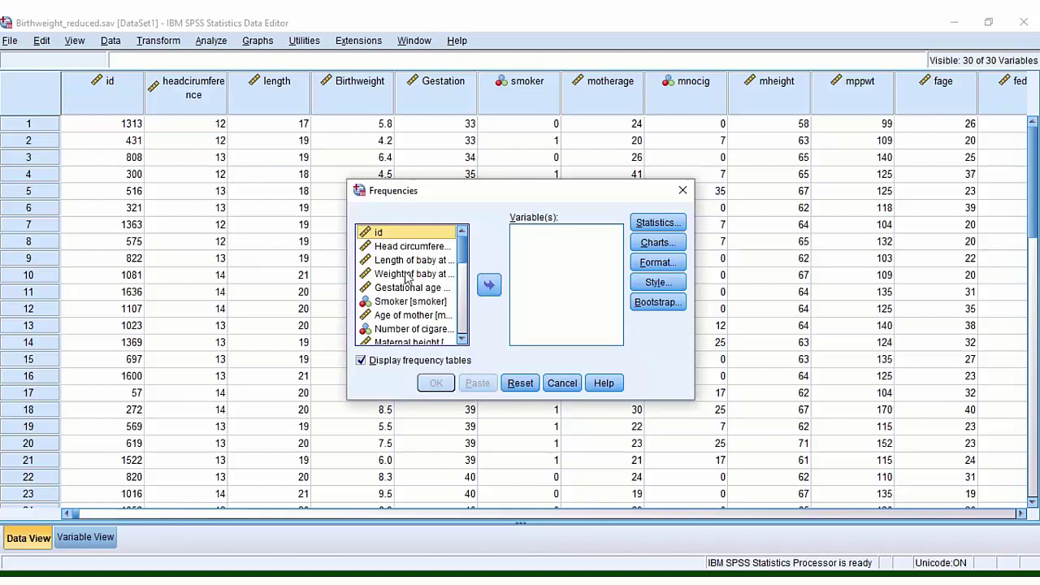
drag(460, 254, 453, 277)
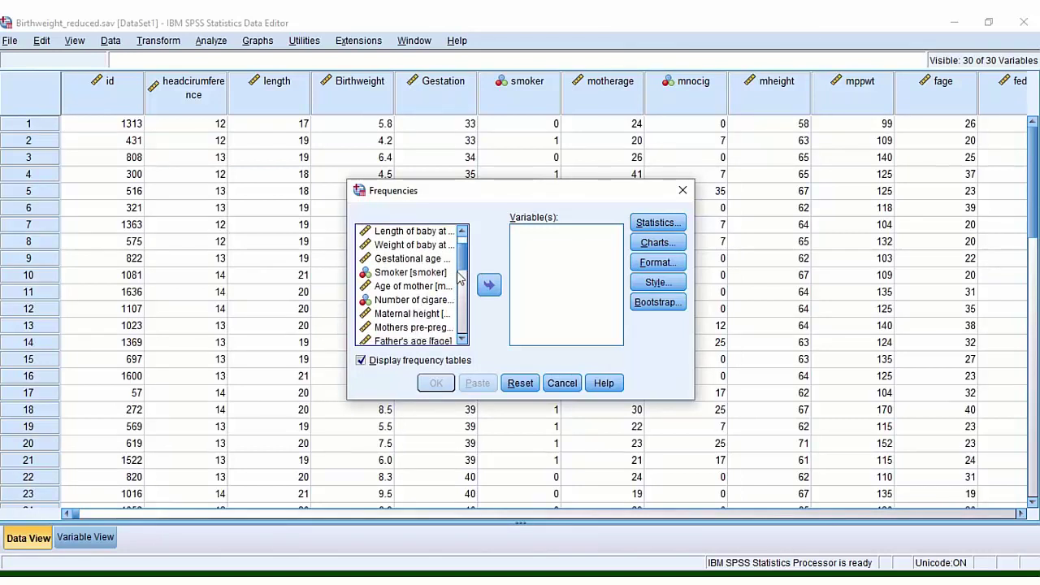
click(430, 286)
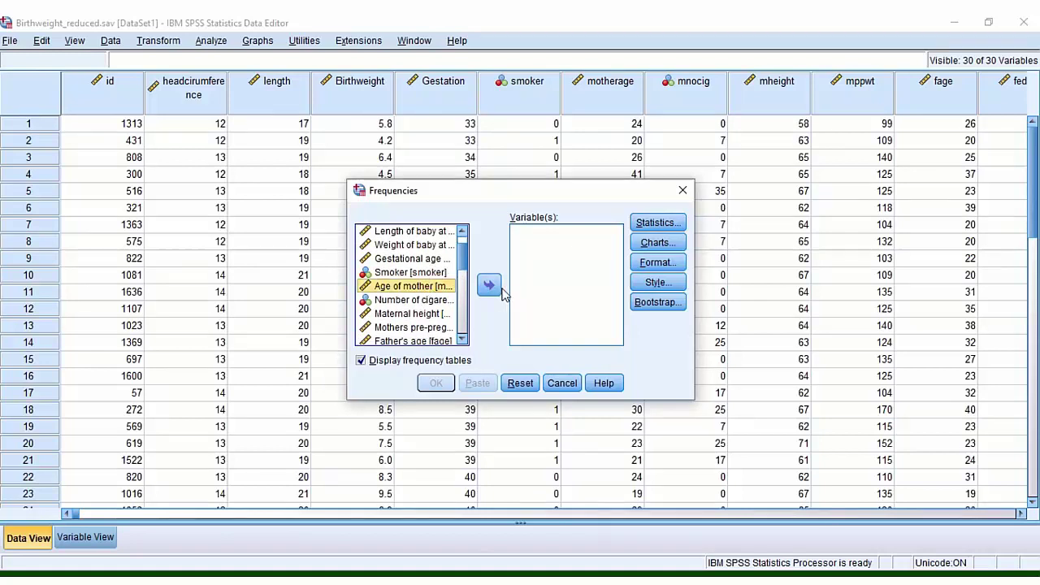
click(489, 285)
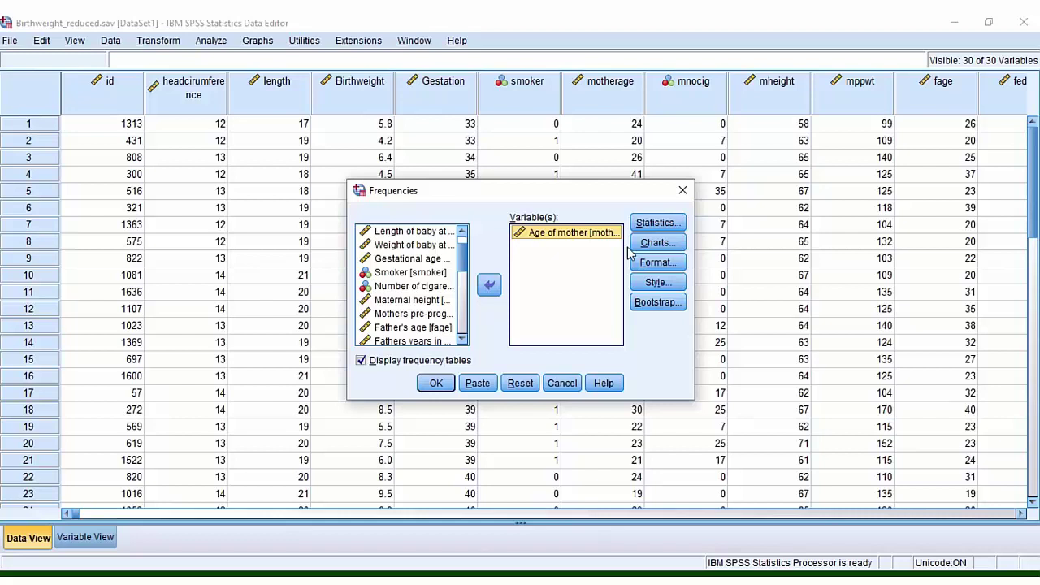
Request a histogram with a normal curve overlay and run the analysis
click(656, 242)
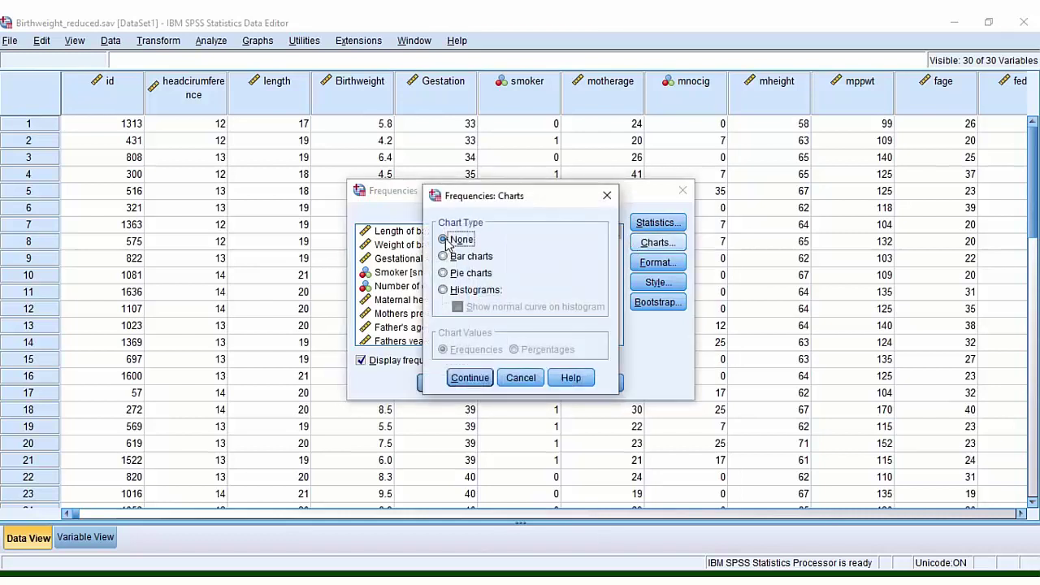
click(444, 291)
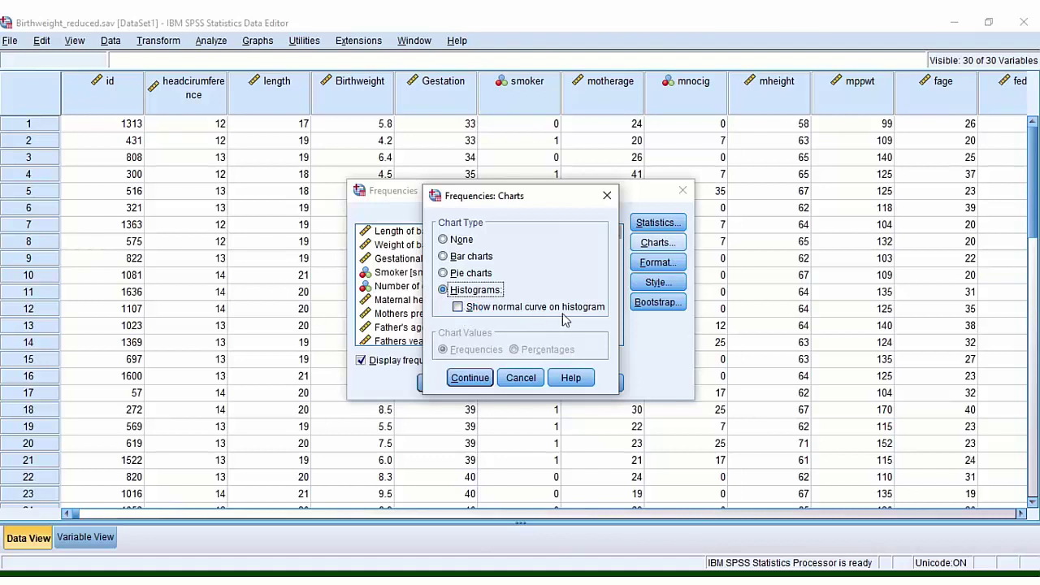
click(457, 309)
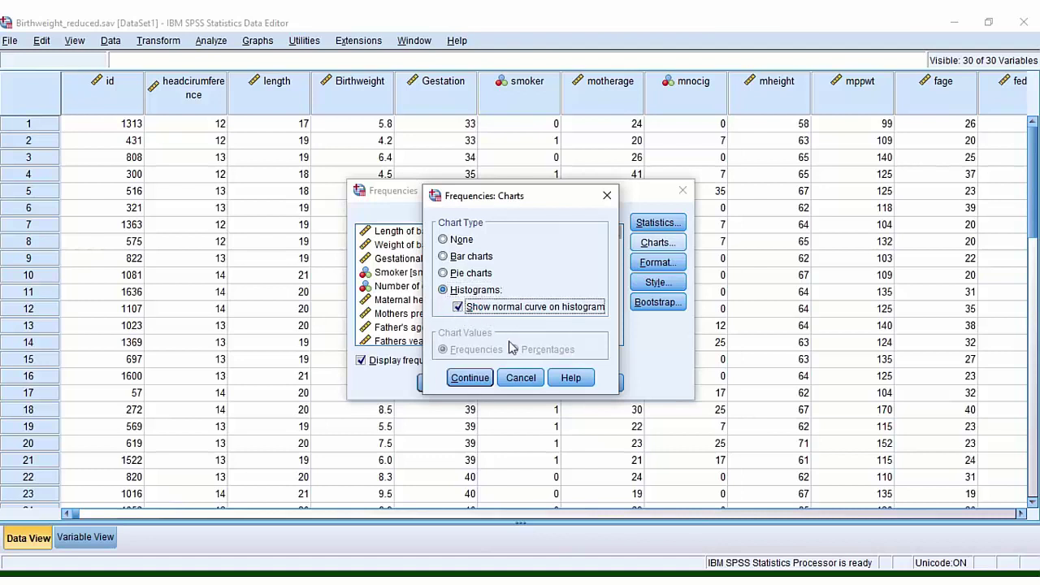
click(474, 382)
click(441, 382)
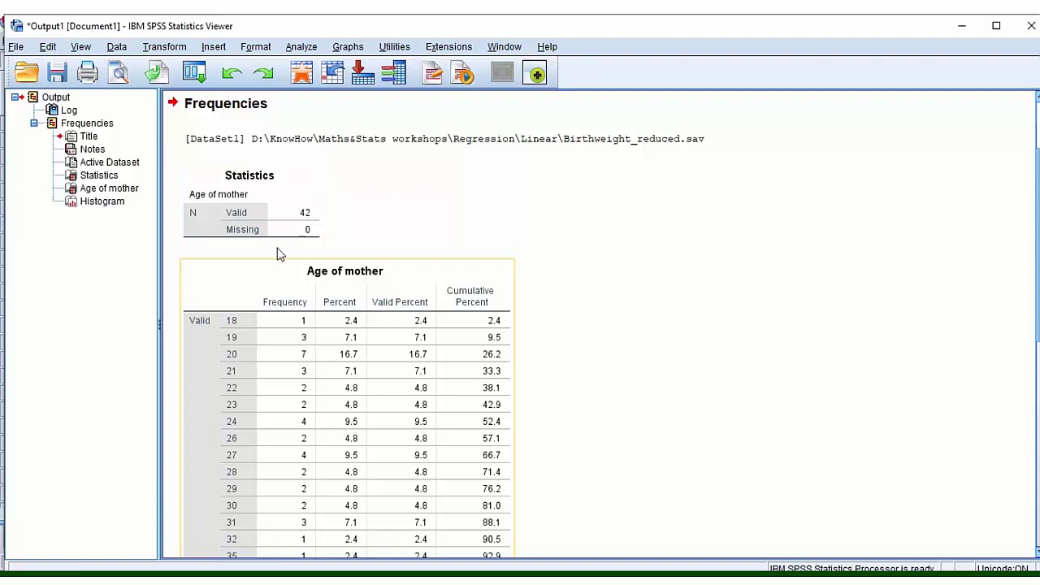
Scroll through the Statistics and Age of mother tables: 42 valid cases, ages 18–41
scroll(366, 418, down, 2)
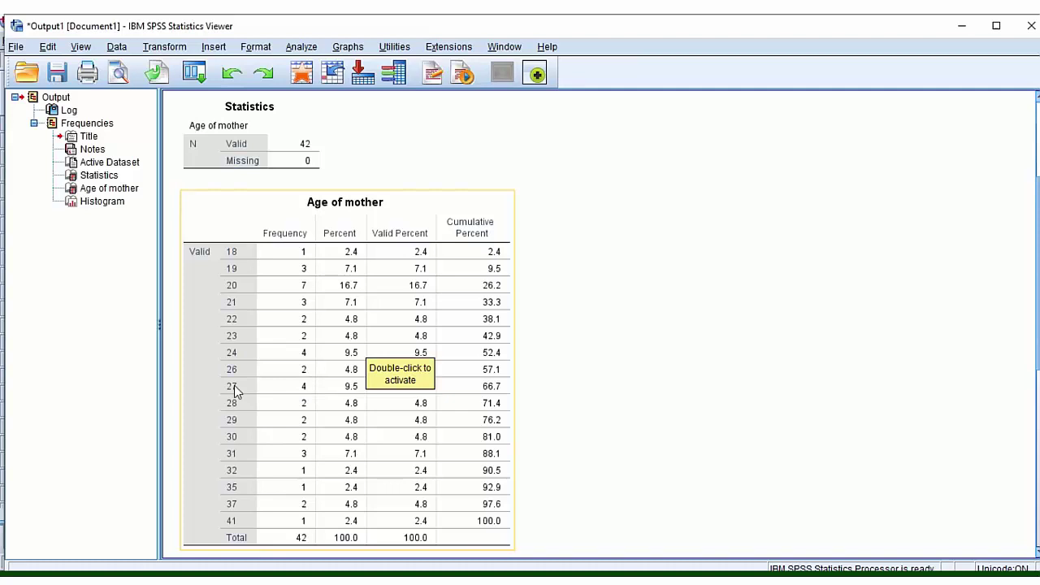
Inspect the Age of mother histogram (mean 25.55), then minimize the Viewer to the data grid
scroll(274, 370, down, 10)
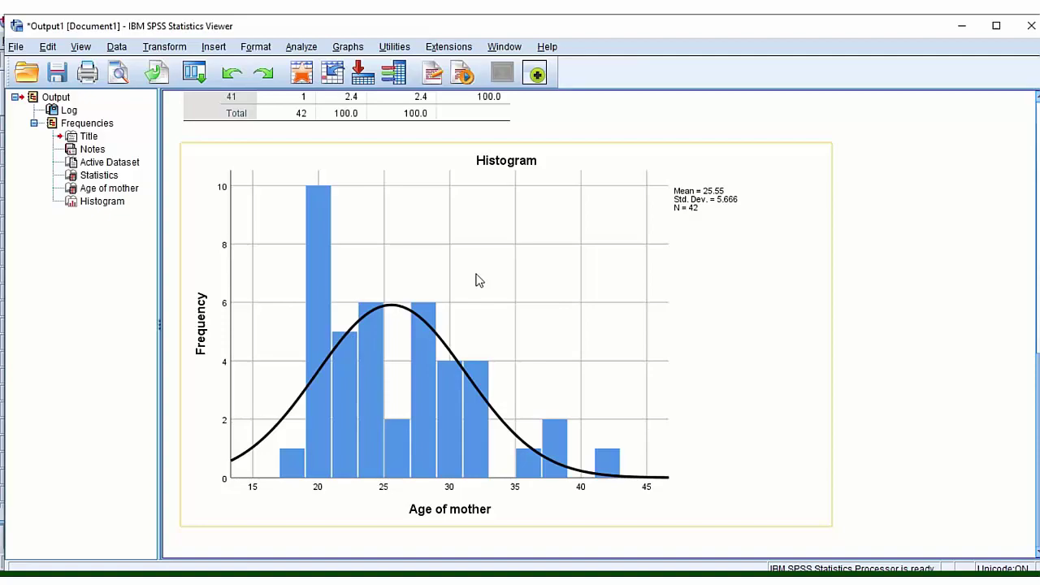
click(963, 26)
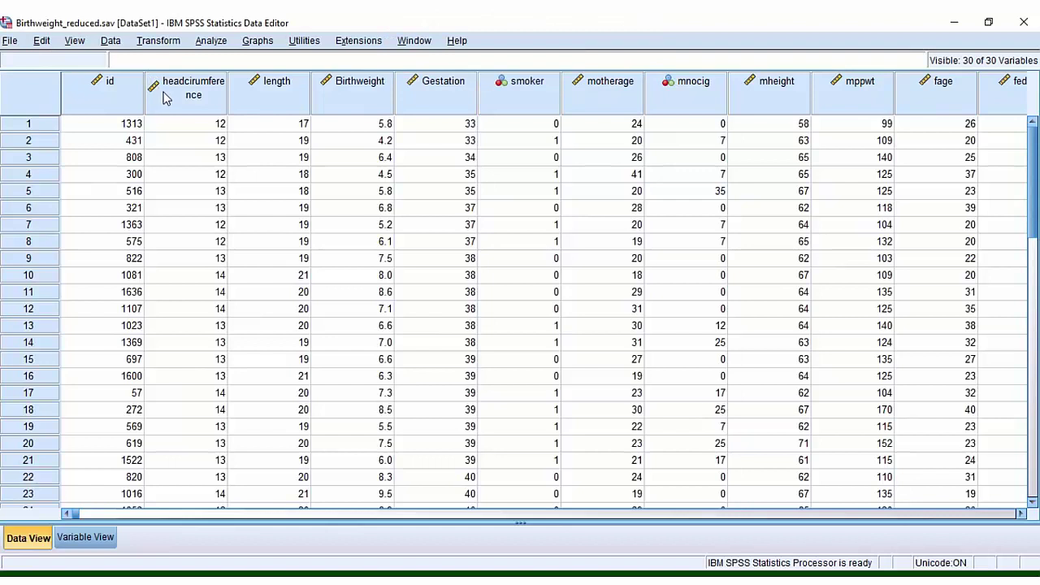
Open Transform > Compute Variable, list All function groups, and select the Lg10 function
click(156, 45)
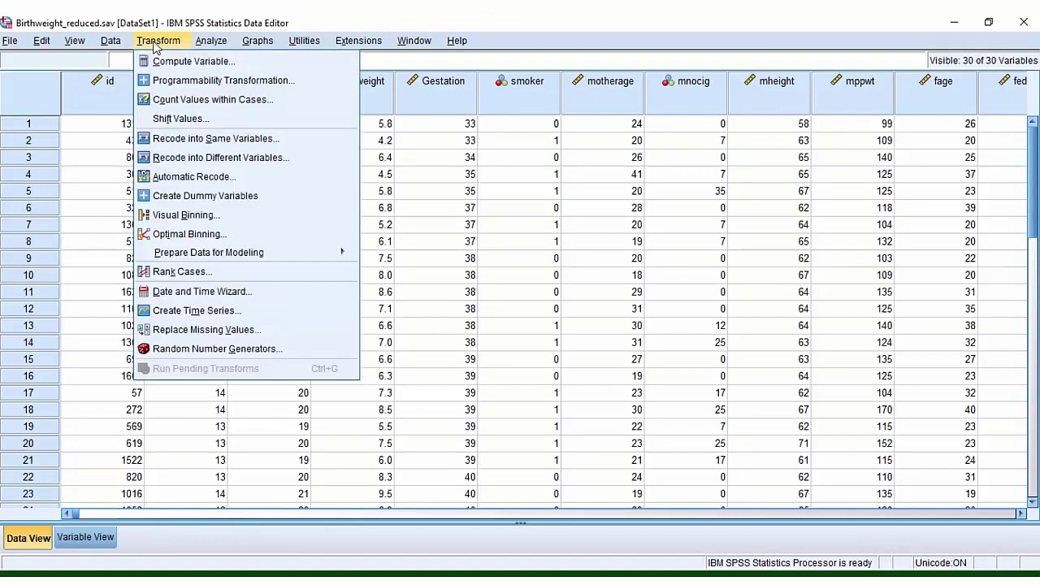
click(242, 65)
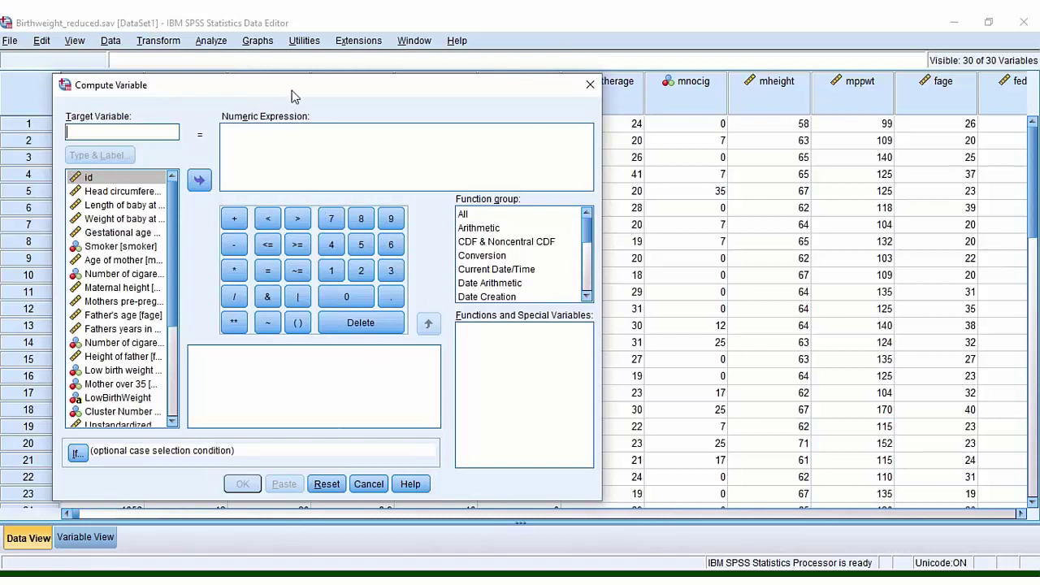
drag(291, 88, 286, 63)
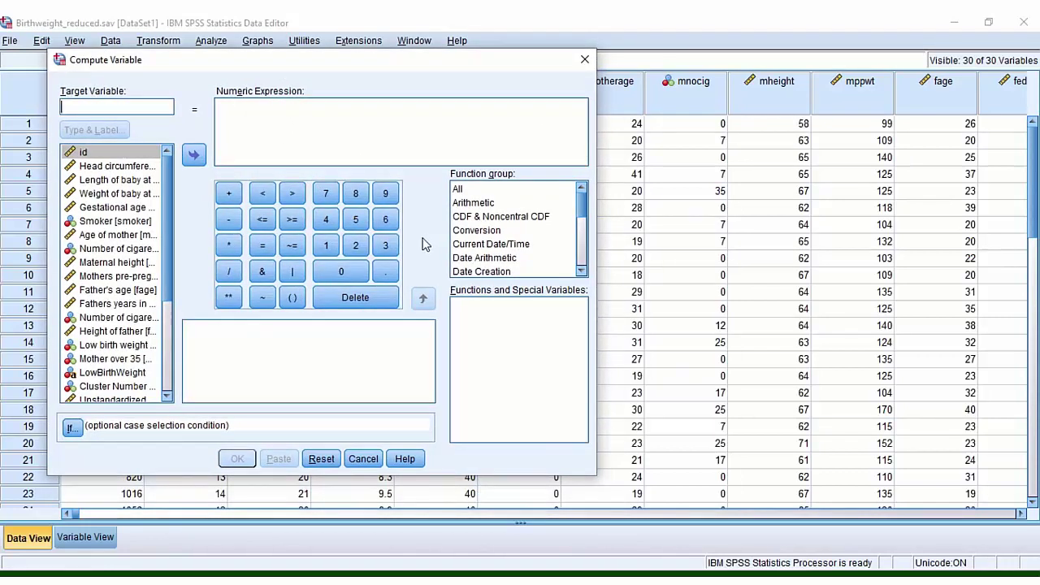
click(460, 190)
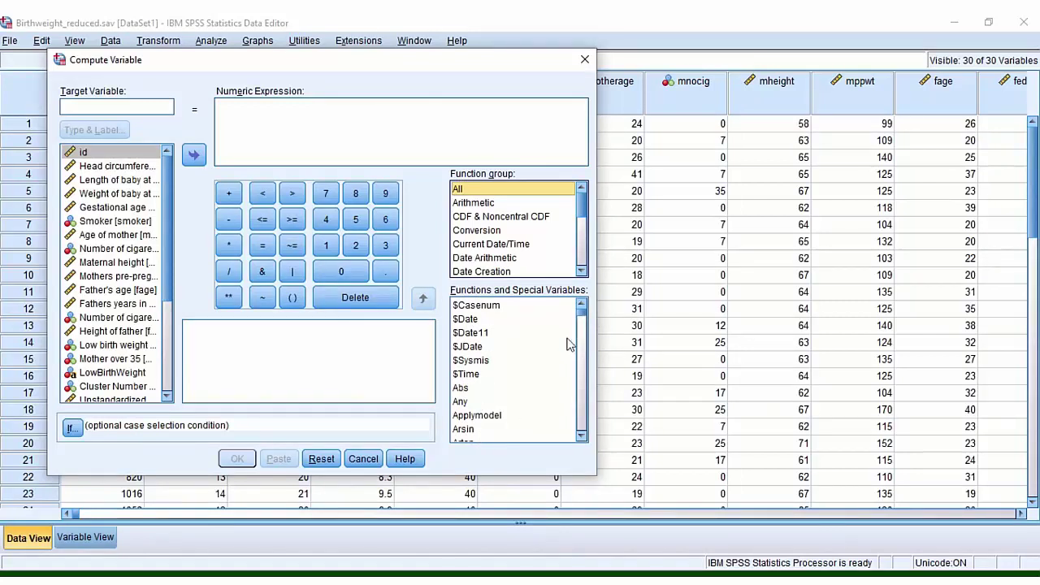
key(Tab)
click(546, 346)
click(582, 320)
drag(582, 319, 550, 366)
click(467, 354)
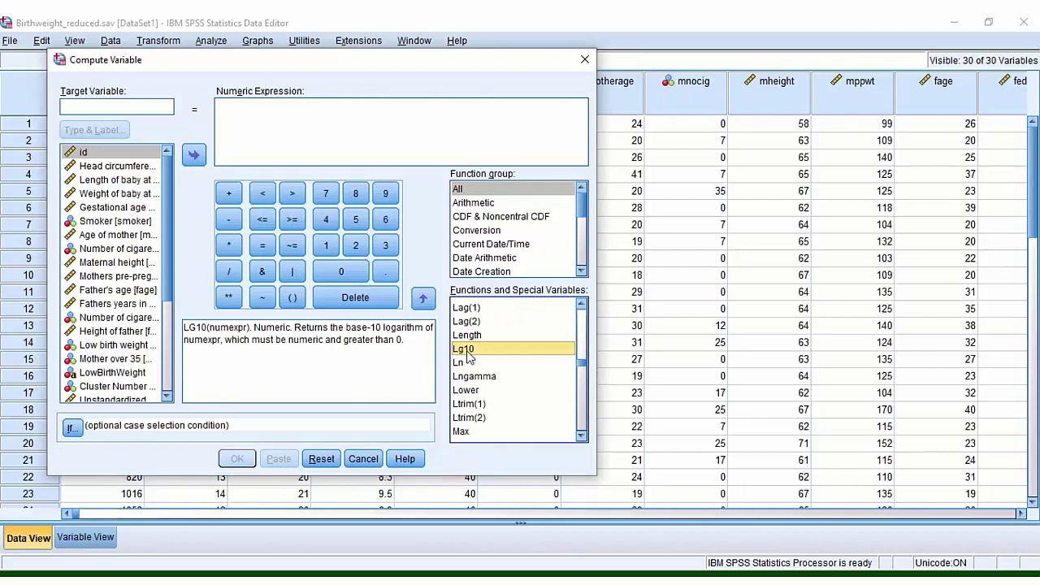
Build the numeric expression LG10(motherage) from the Lg10 function and Age of mother
click(422, 300)
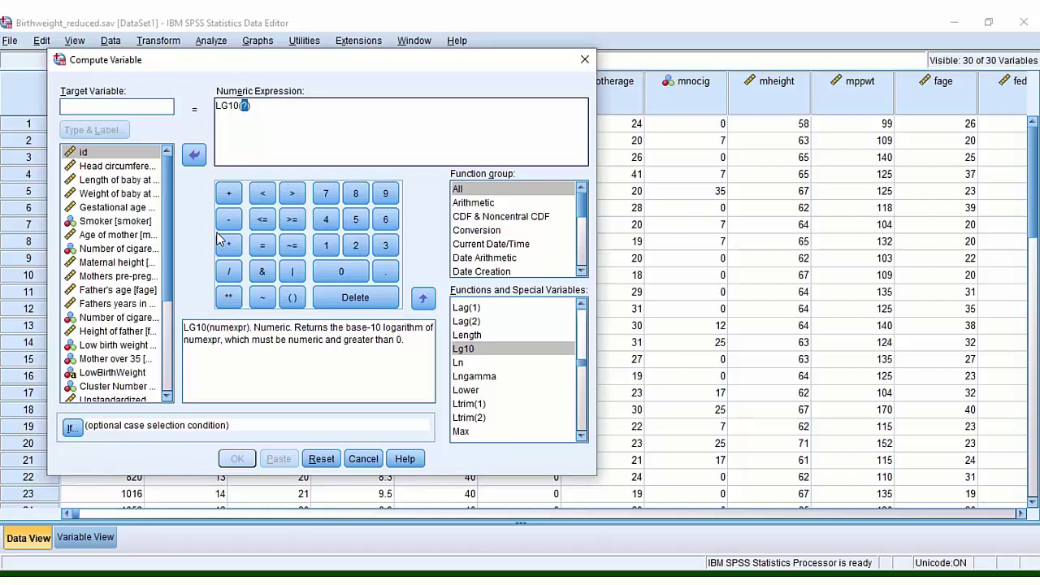
click(122, 235)
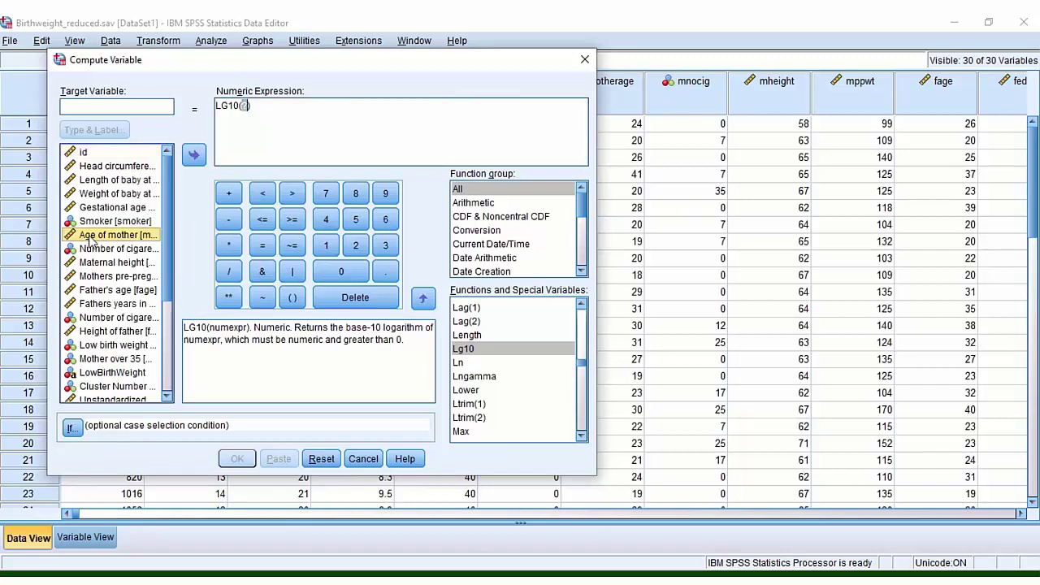
click(193, 154)
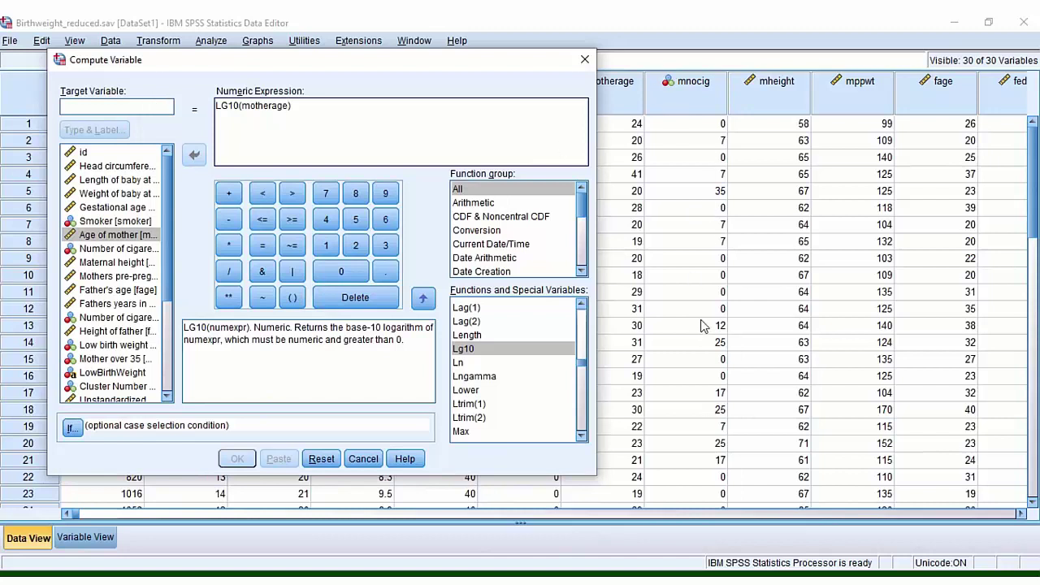
Name the target variable motherage_log and run the computation
click(142, 107)
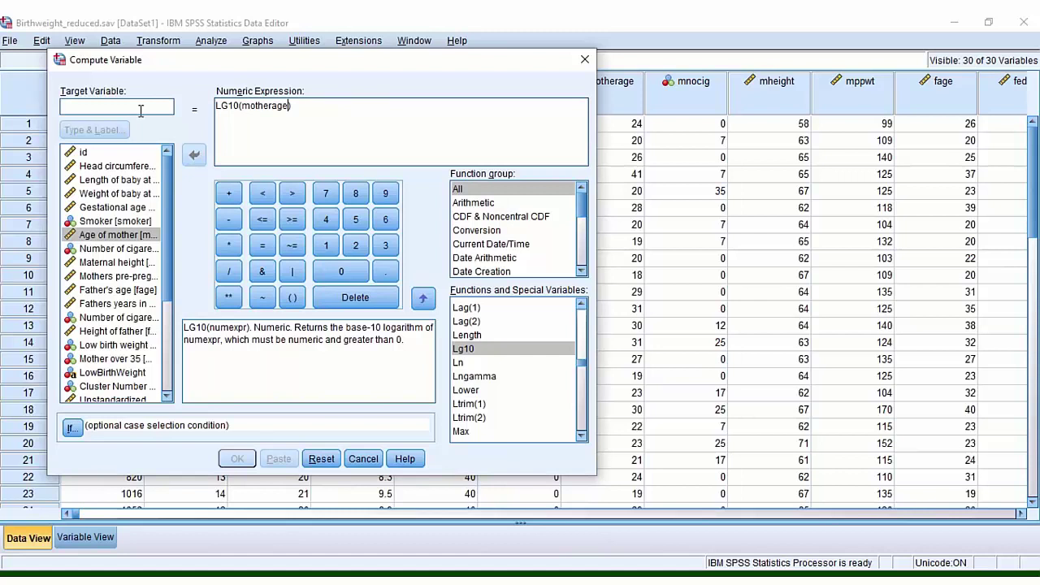
text(mother)
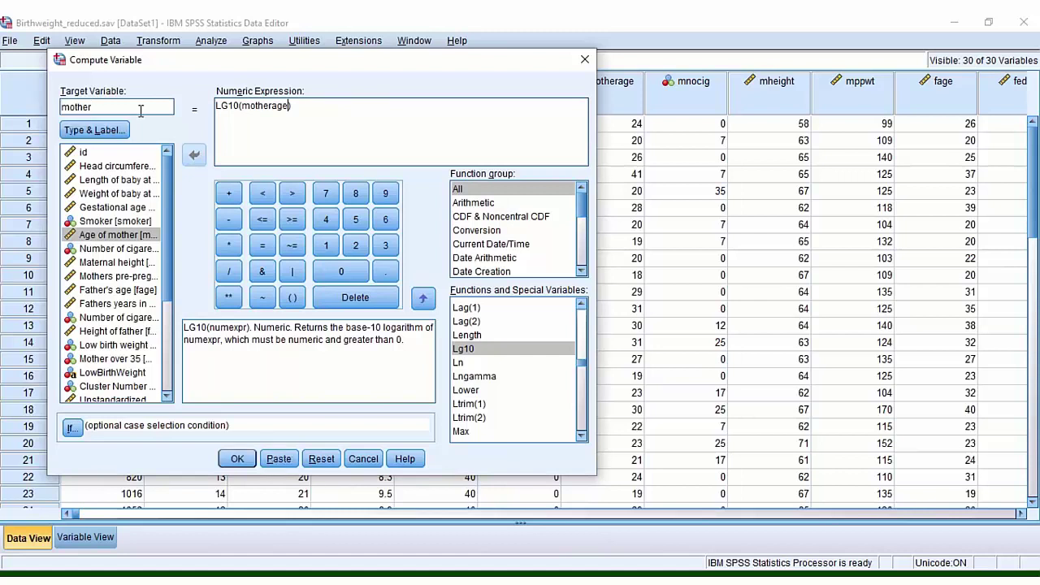
text(age log)
click(109, 107)
text(_)
click(238, 459)
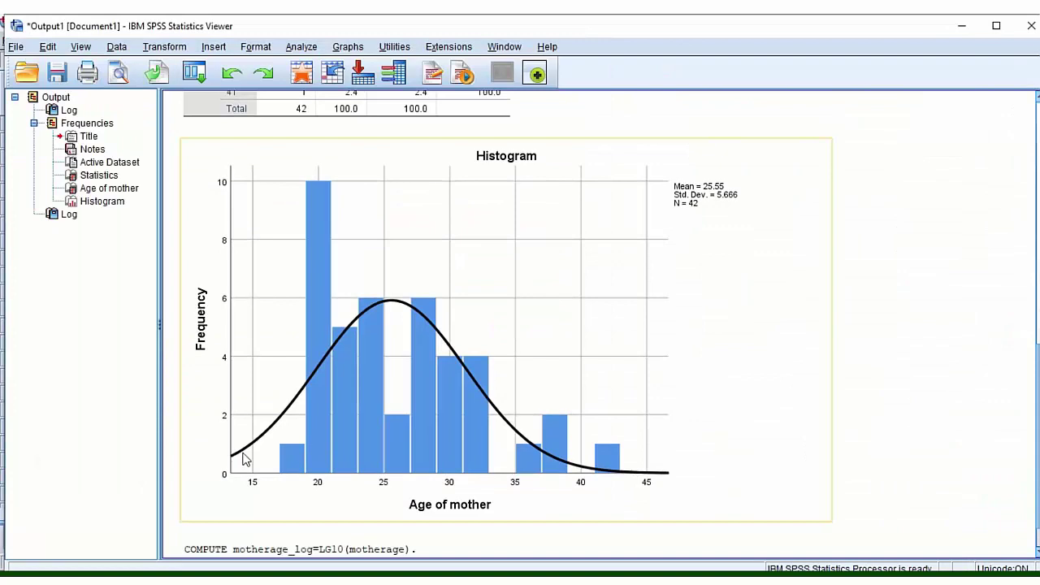
Return to the Data Editor and check the new motherage_log column values like 1.38 and 1.30
click(959, 33)
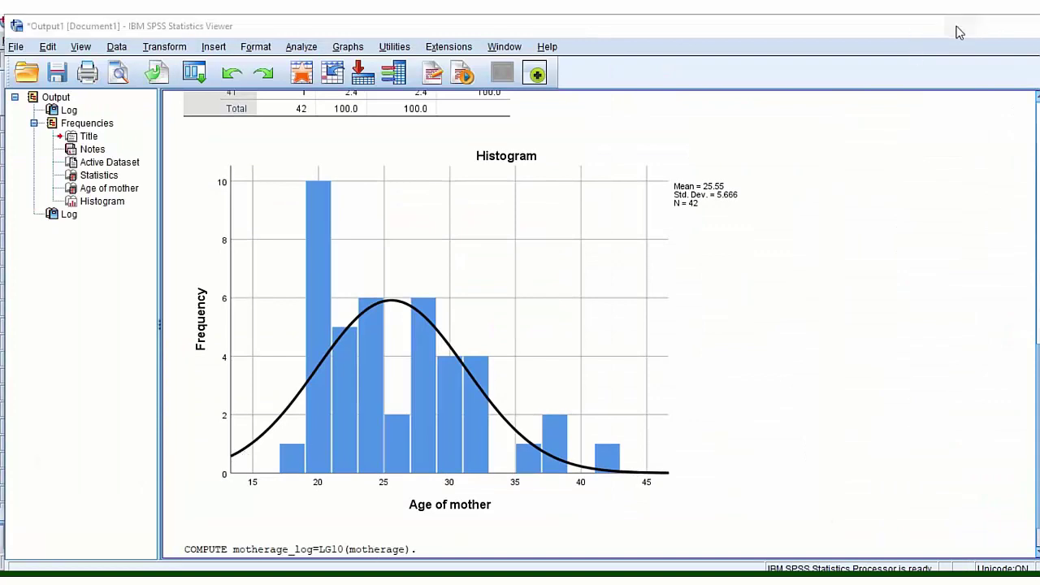
drag(284, 514, 897, 520)
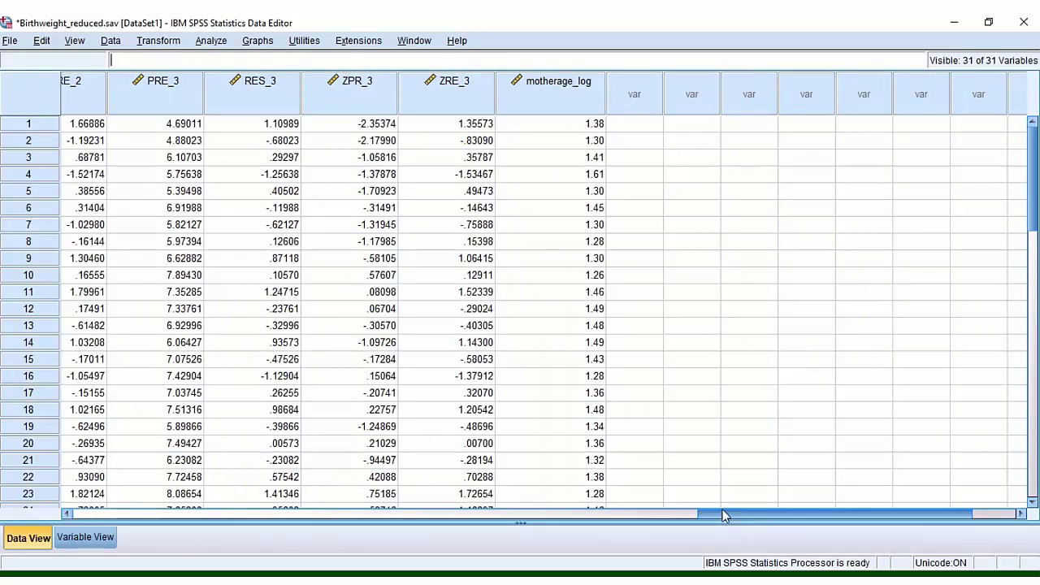
drag(726, 517, 216, 553)
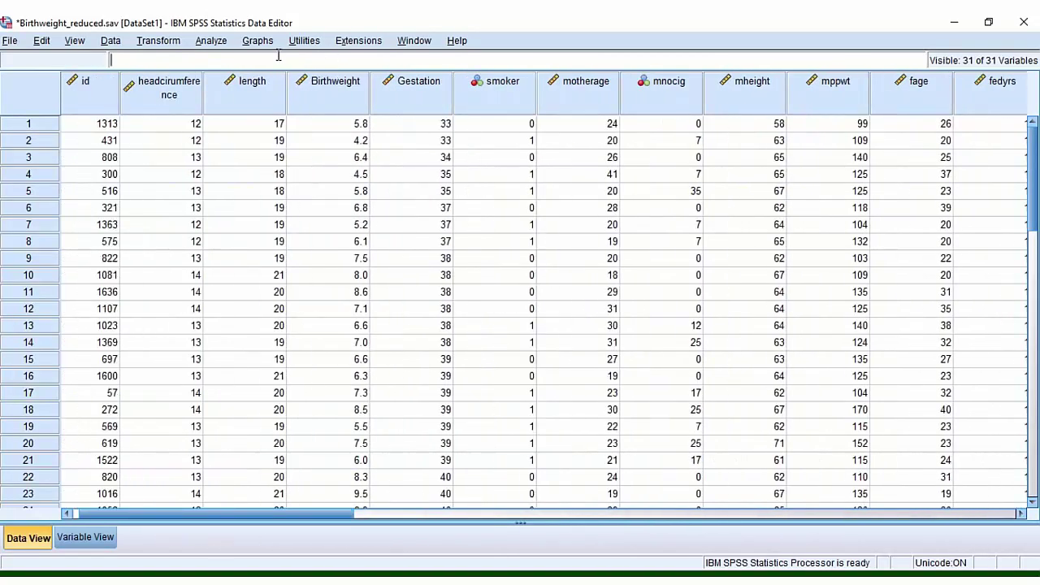
click(213, 40)
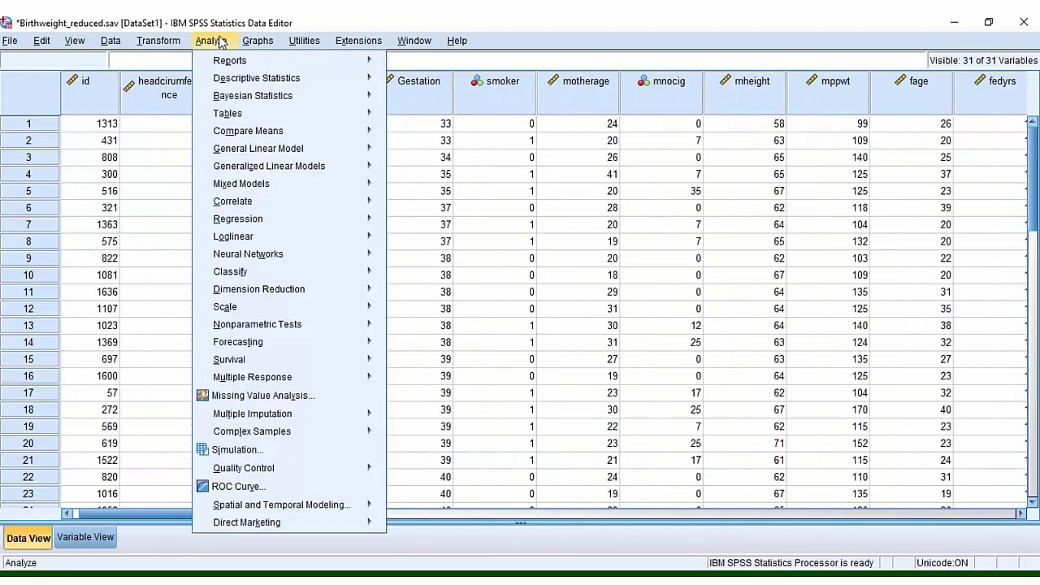
In Frequencies, replace Age of mother with motherage_log as the analysed variable
mouse_move(262, 81)
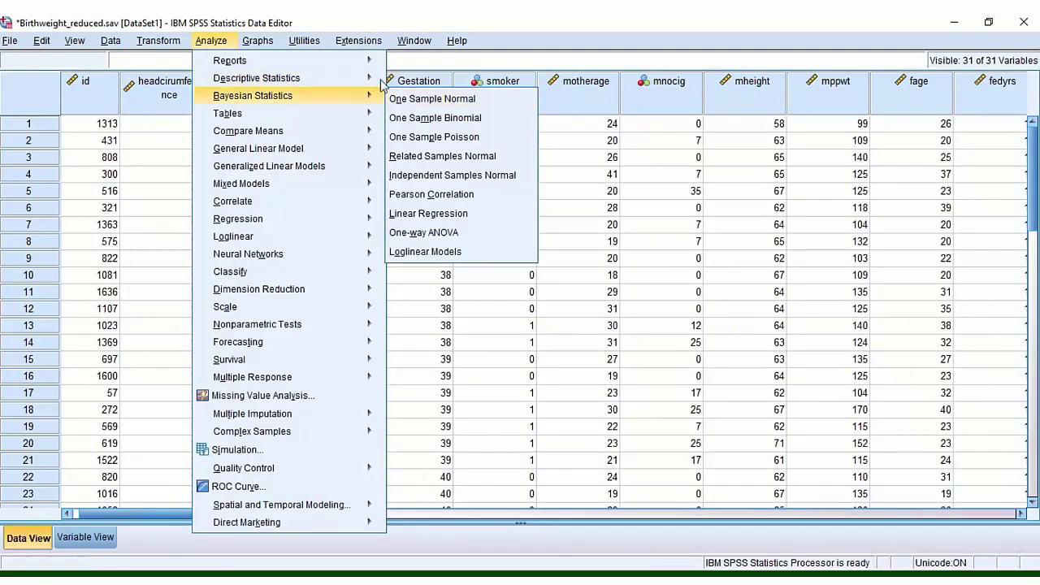
click(413, 82)
click(554, 233)
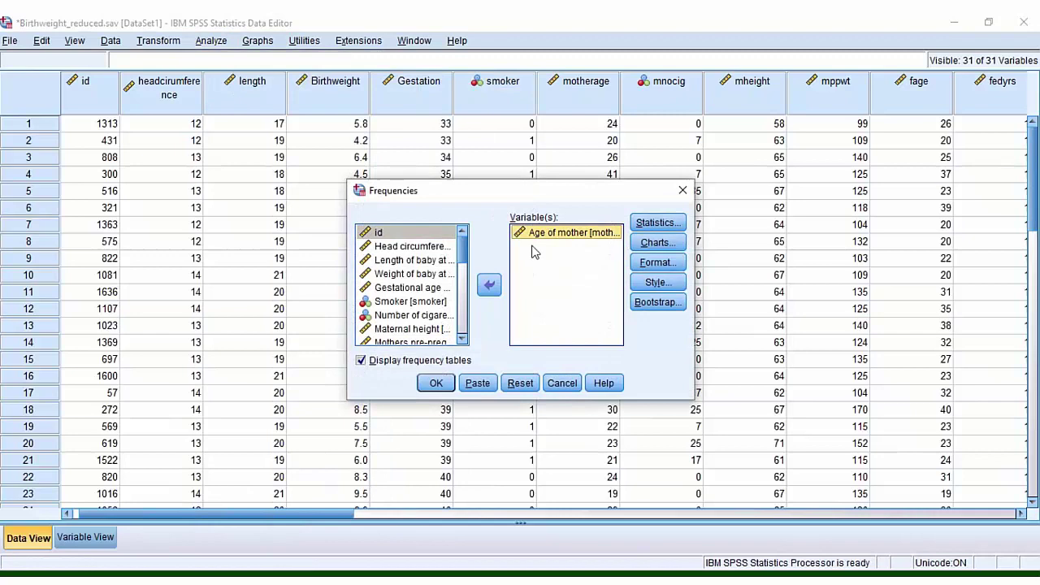
click(489, 284)
drag(465, 259, 462, 335)
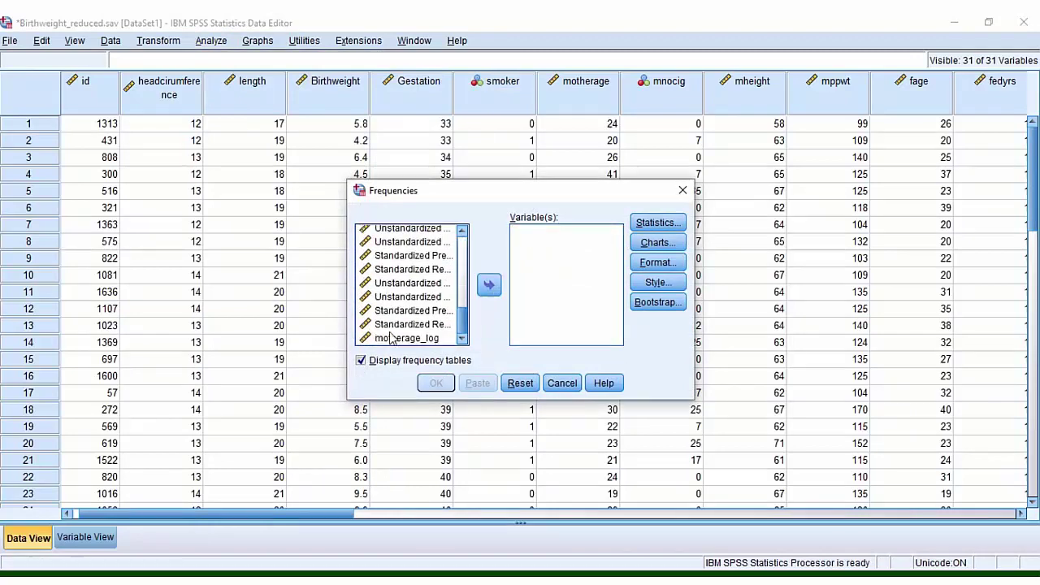
click(395, 339)
click(489, 288)
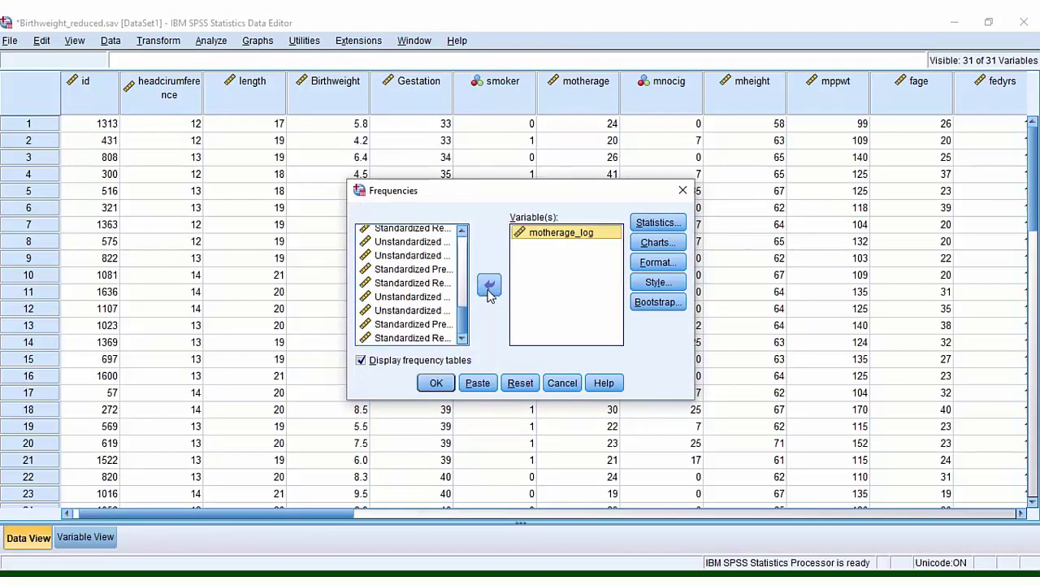
Keep the histogram with normal curve chart and run the motherage_log analysis
click(658, 242)
click(471, 379)
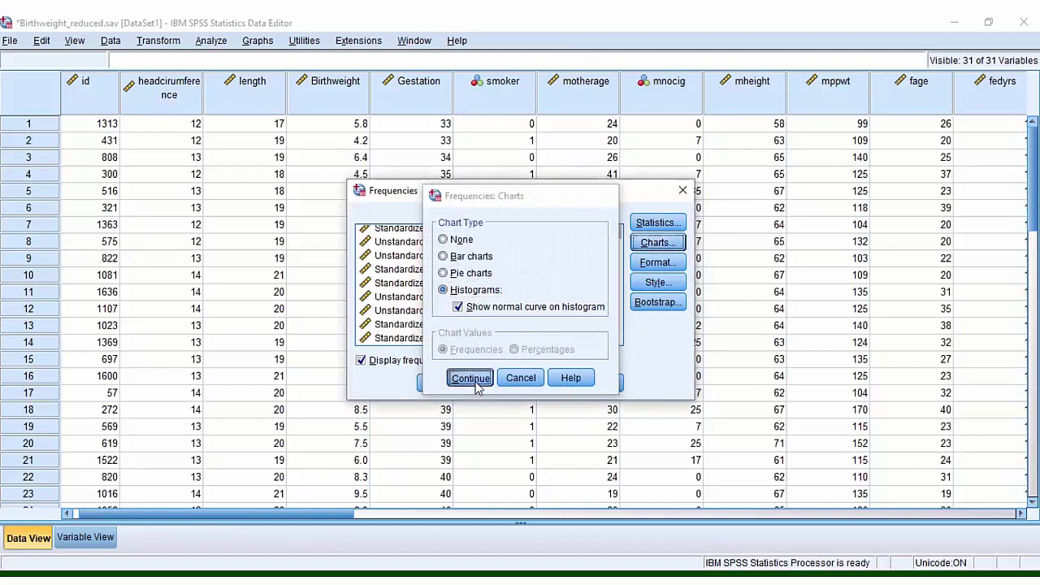
click(432, 382)
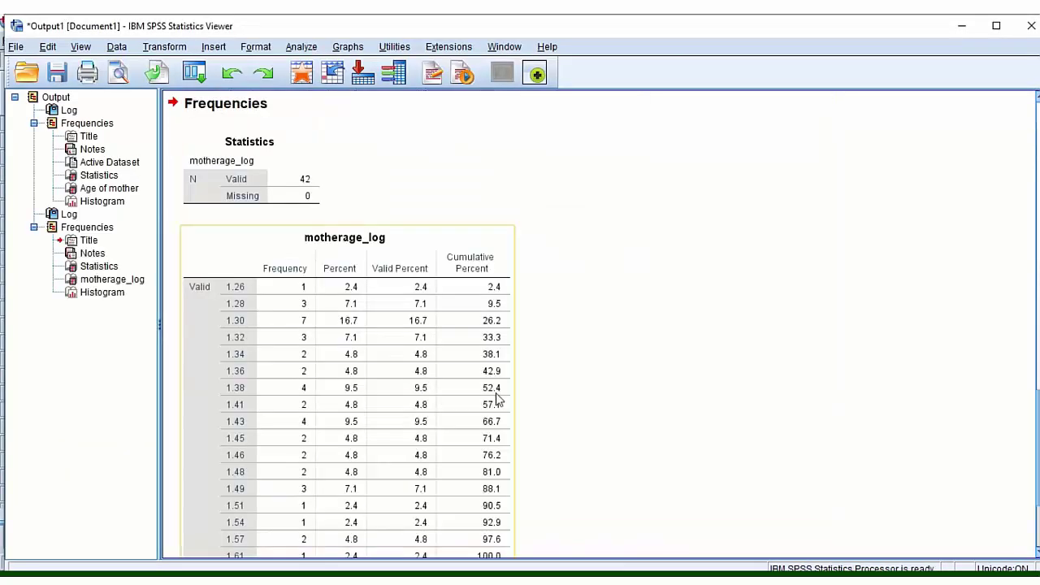
scroll(497, 398, down, 3)
scroll(549, 381, down, 3)
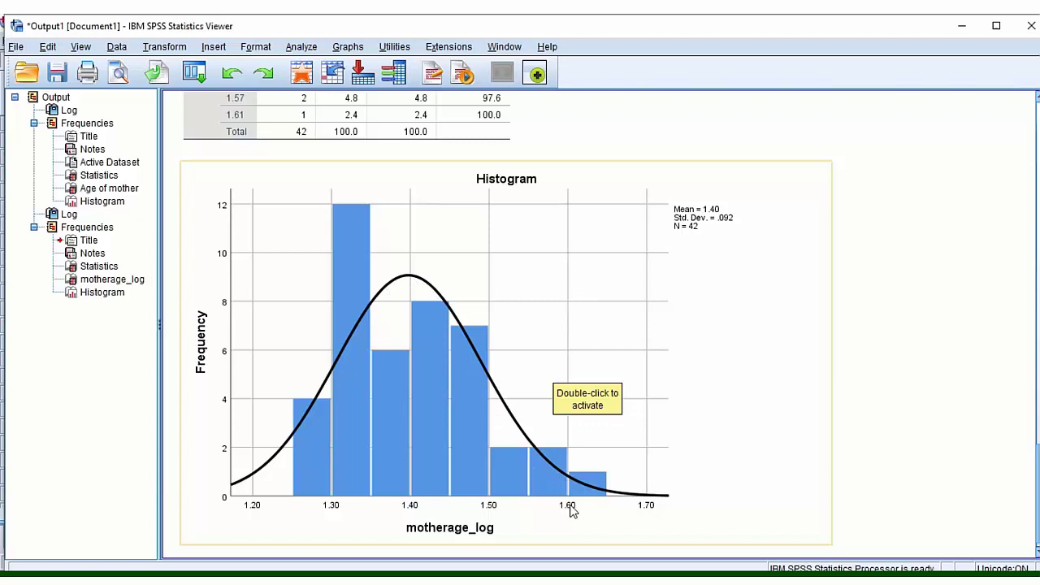
scroll(576, 441, up, 7)
scroll(575, 438, up, 3)
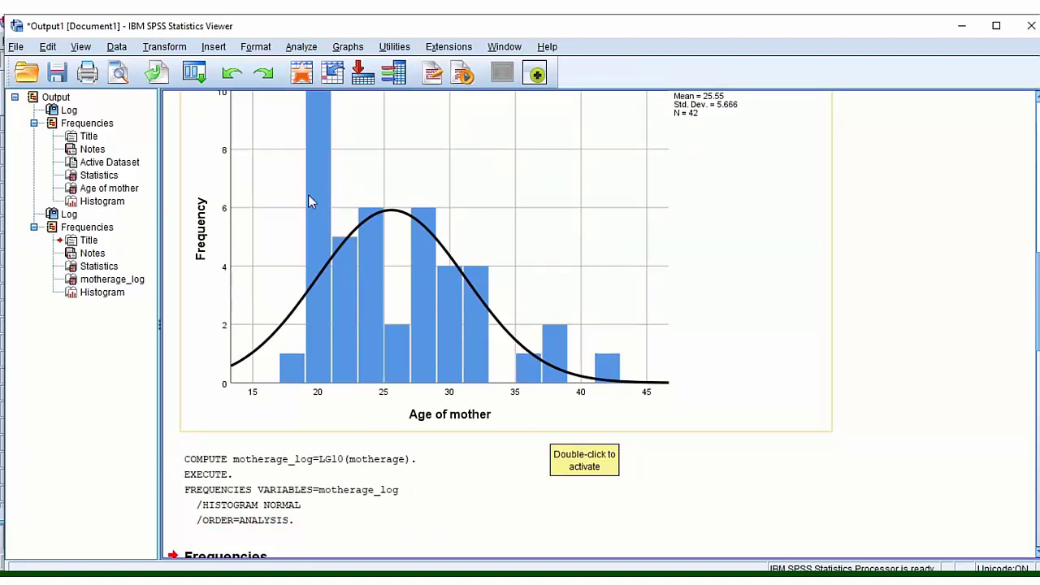
scroll(319, 332, down, 10)
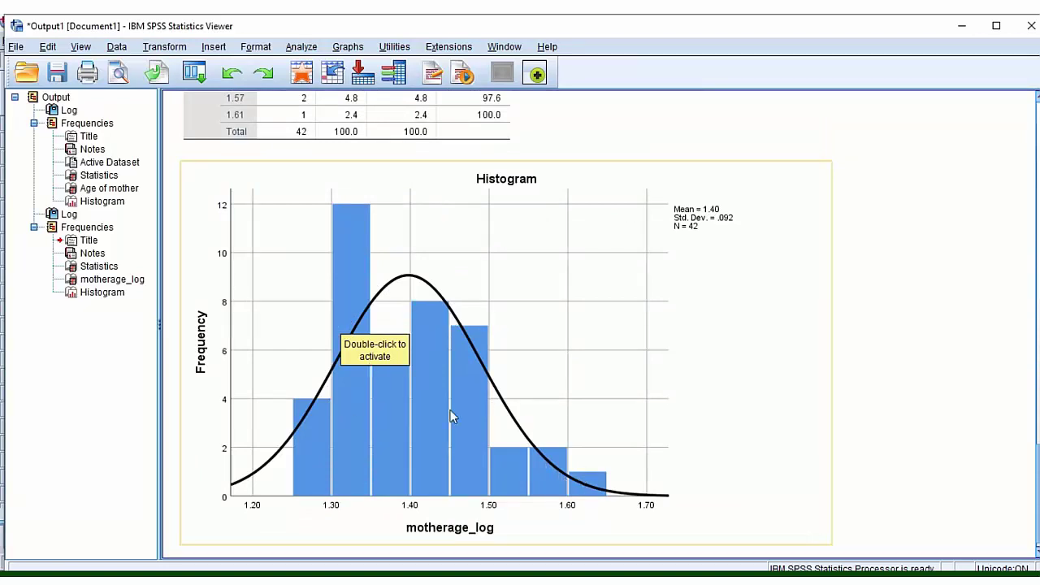
scroll(520, 423, down, 1)
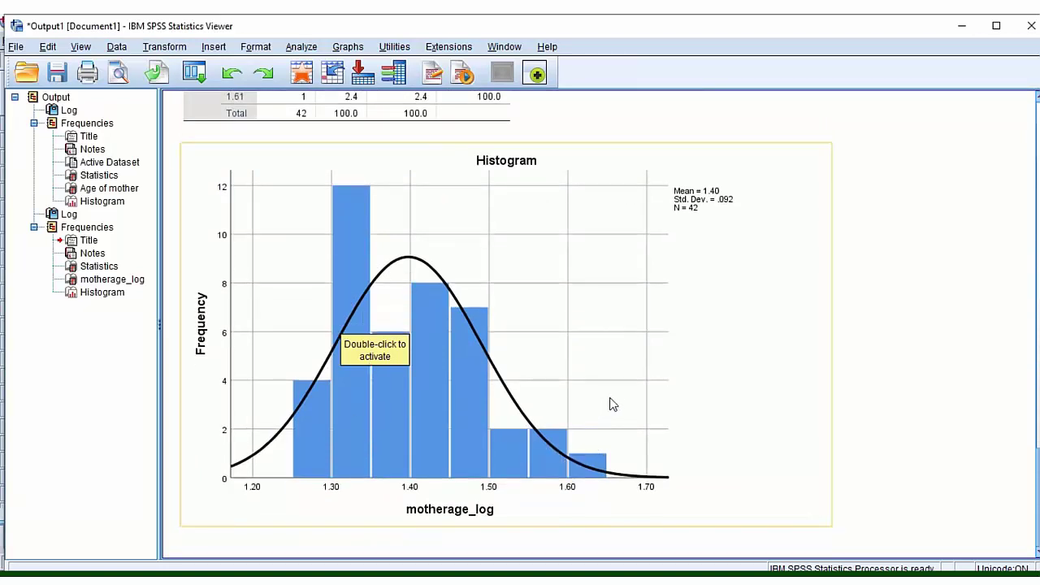